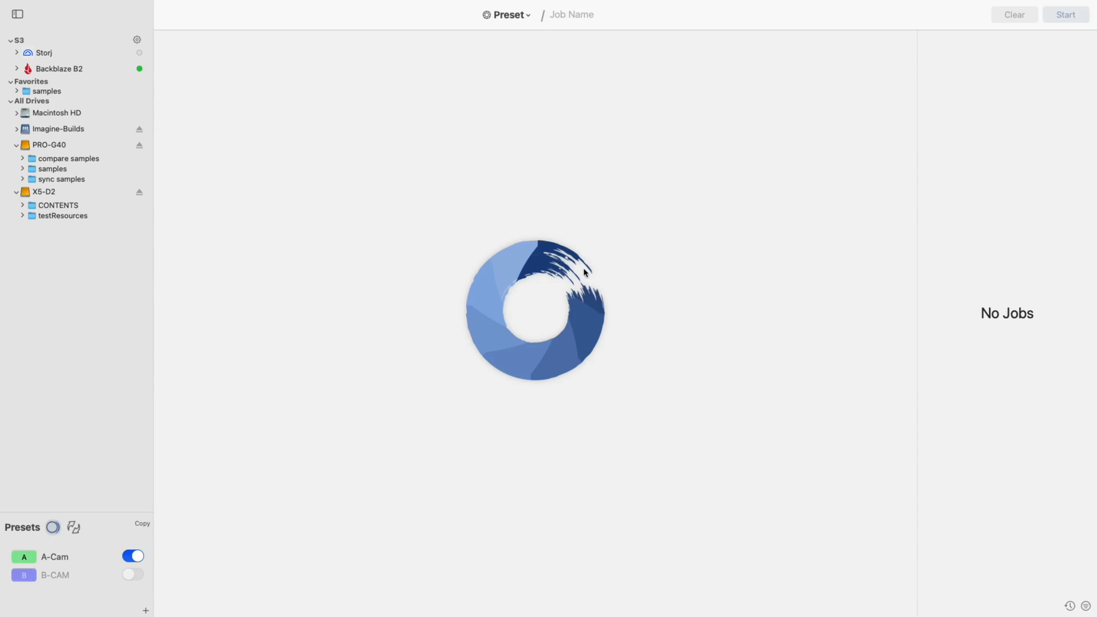
# - Run a Sync job with the favorite samples folder as source and the sync samples folder on PRO-G40 as destination
pyautogui.click(522, 22)
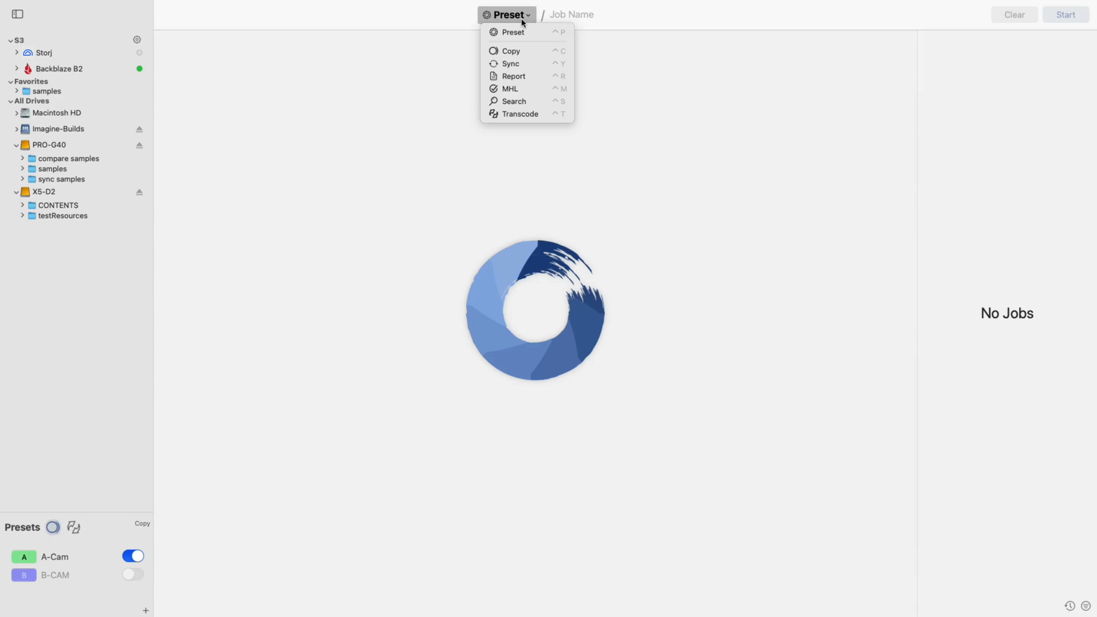
pyautogui.click(530, 65)
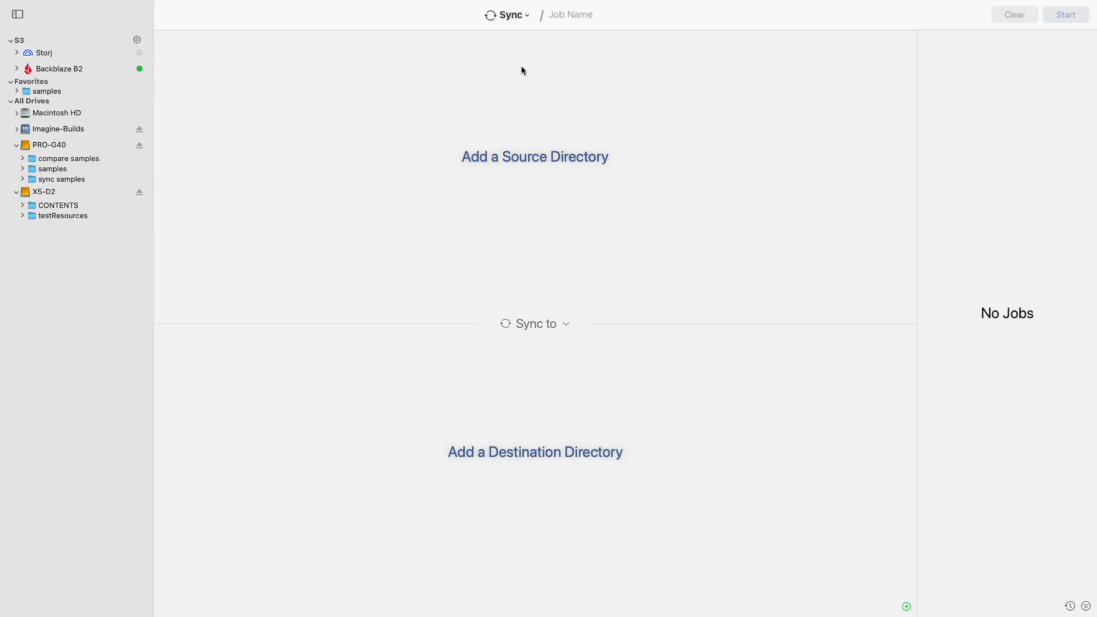
pyautogui.moveTo(56, 91); pyautogui.dragTo(240, 120)
pyautogui.moveTo(67, 178); pyautogui.dragTo(291, 439)
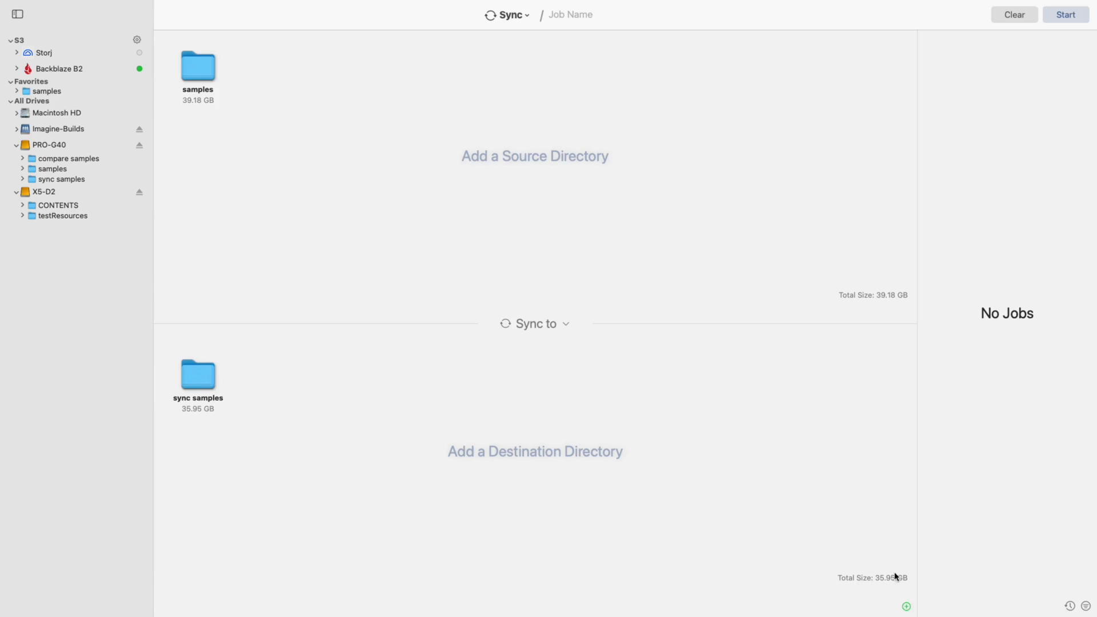
pyautogui.moveTo(908, 610)
pyautogui.click(1058, 15)
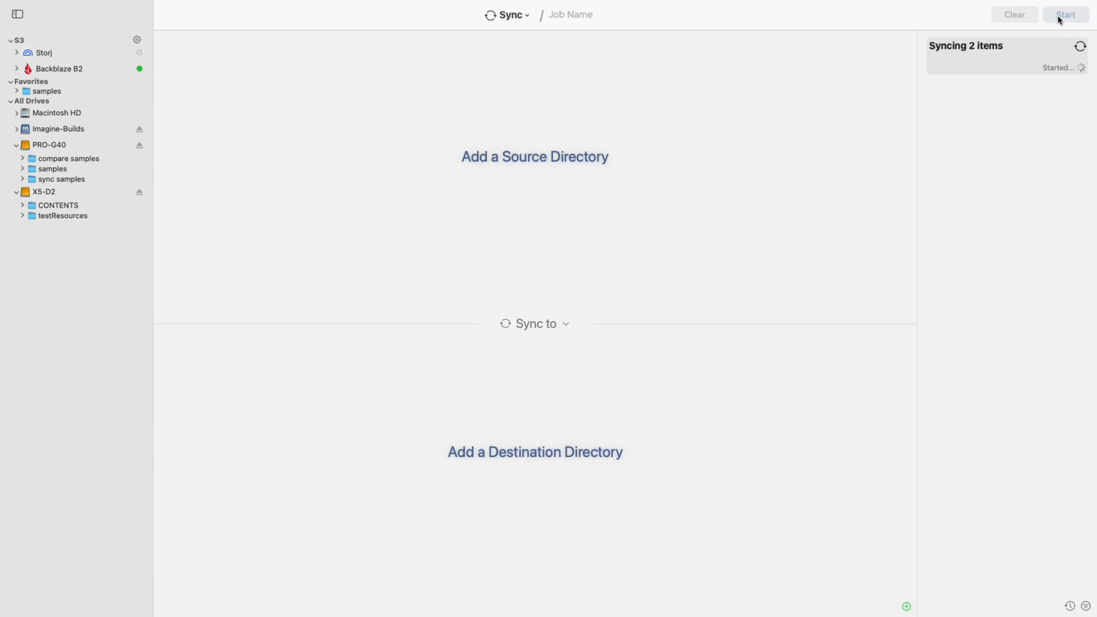
# - Open the sync job's details and expand samples, Blackmagic and ABlackmagic_RAW_Note_Suwanchote_Wedding_Dancing in the Sync Tree
pyautogui.click(1023, 55)
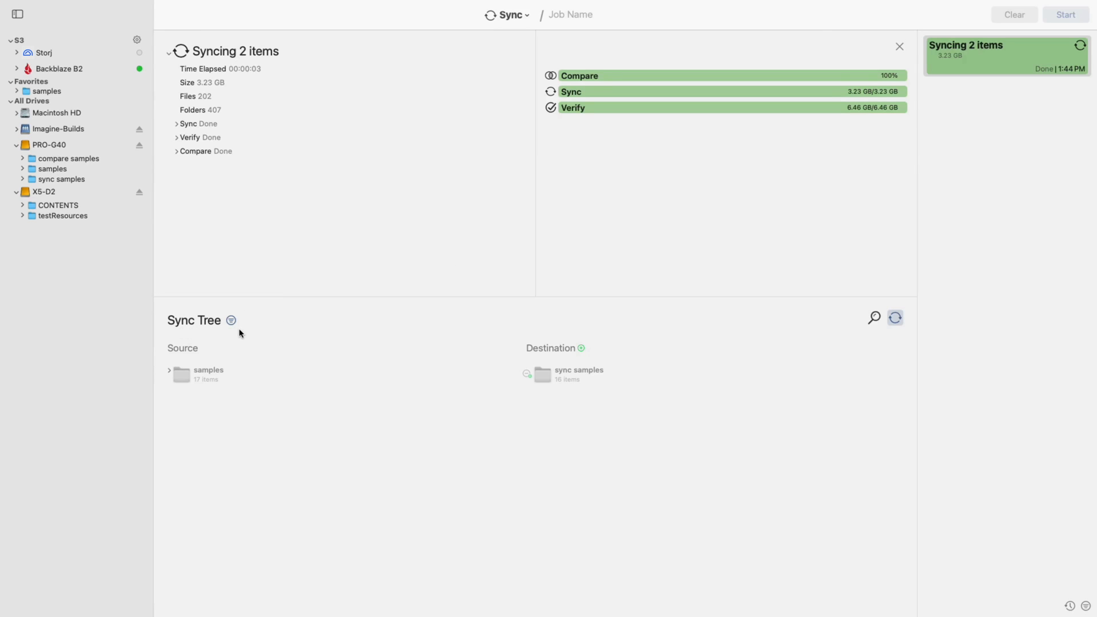
pyautogui.click(169, 373)
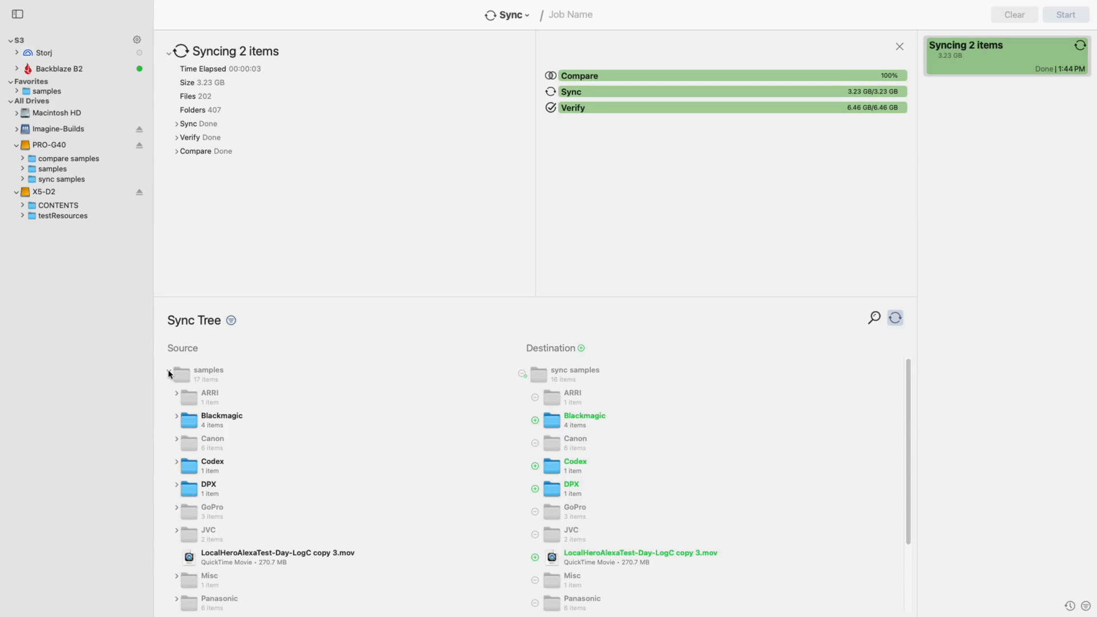
pyautogui.click(176, 417)
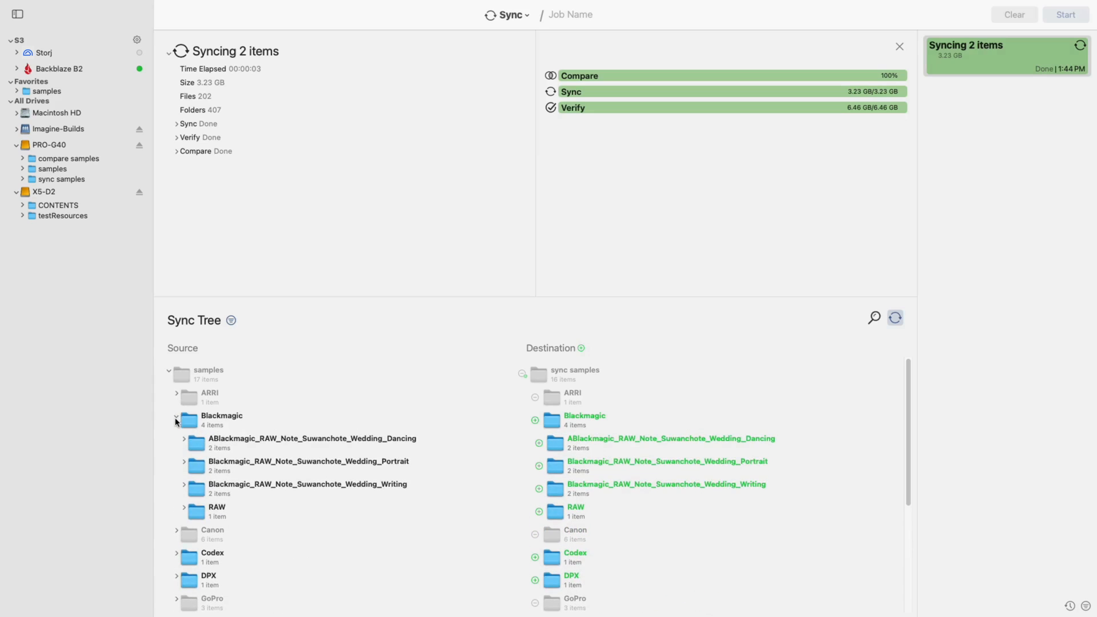
pyautogui.click(184, 441)
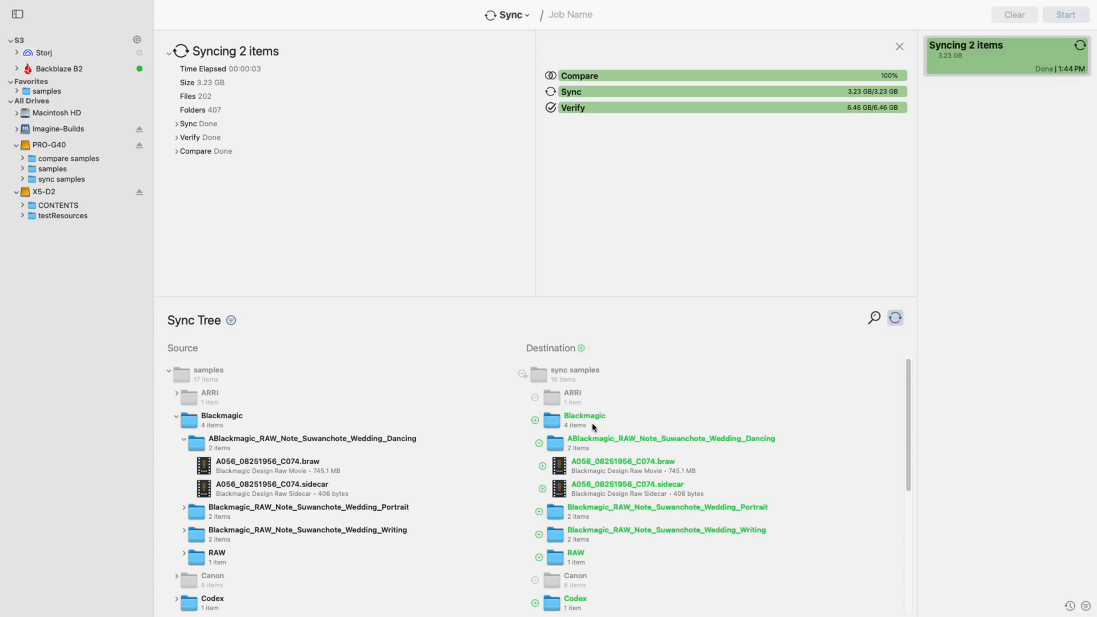
# - Filter the Sync Tree's sync results to Synced Items Only
pyautogui.click(232, 321)
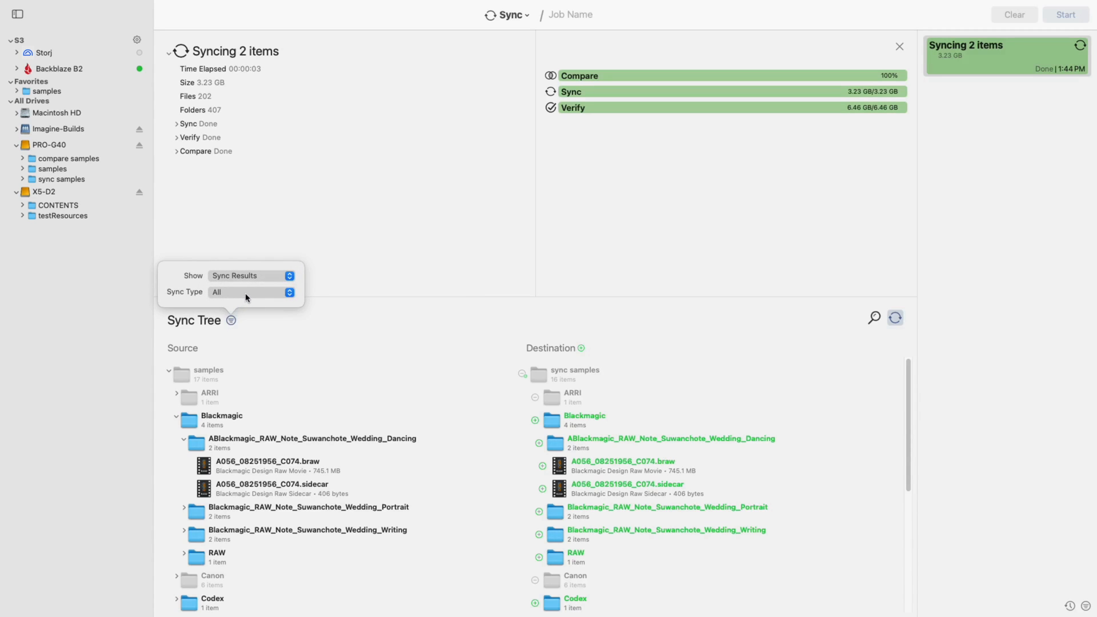
pyautogui.click(247, 297)
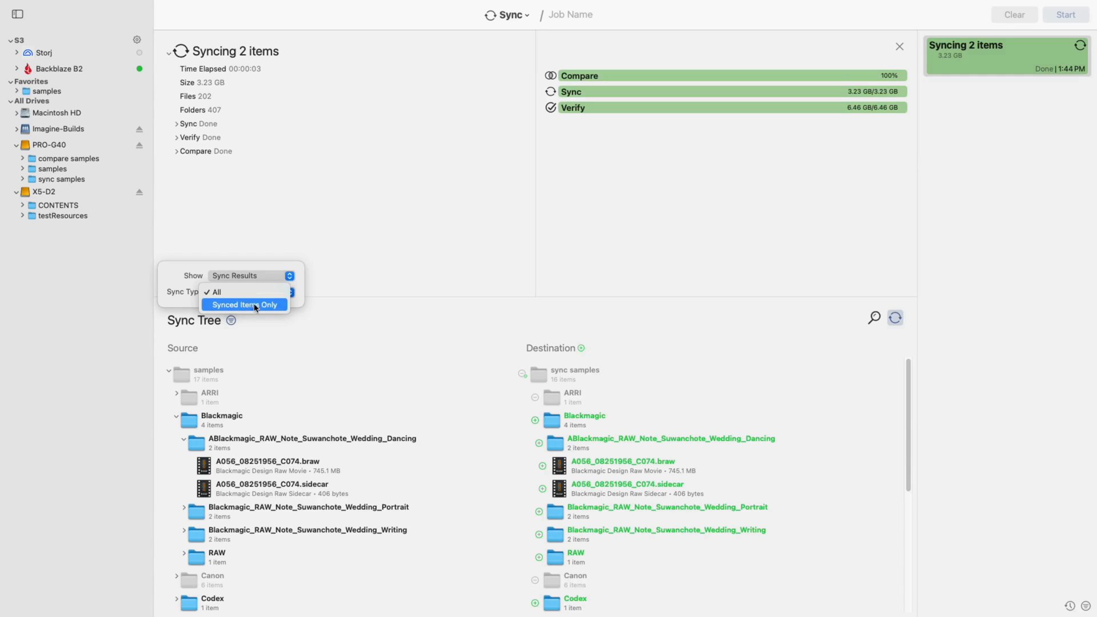
pyautogui.click(258, 305)
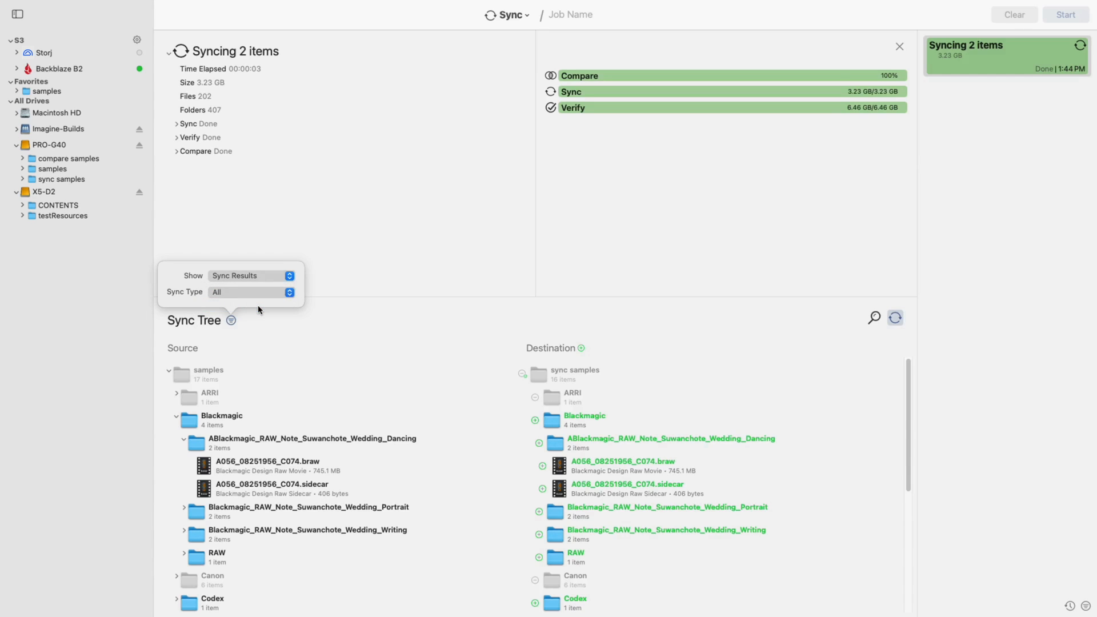
pyautogui.click(280, 327)
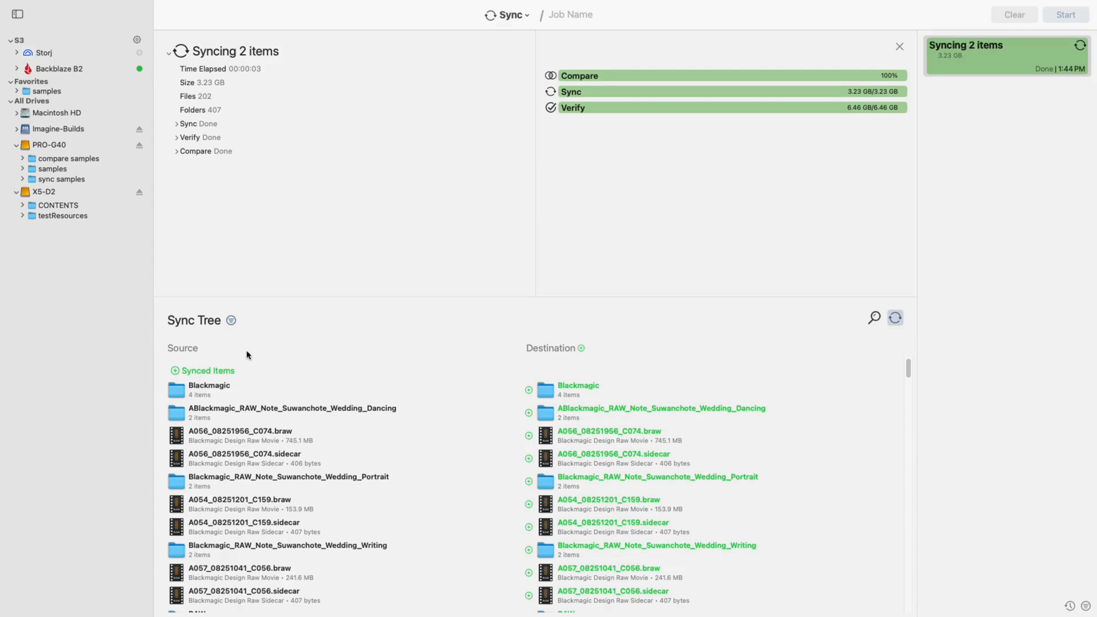
# - Show the Comparison Results in the Sync Tree and expand the samples folder
pyautogui.click(231, 320)
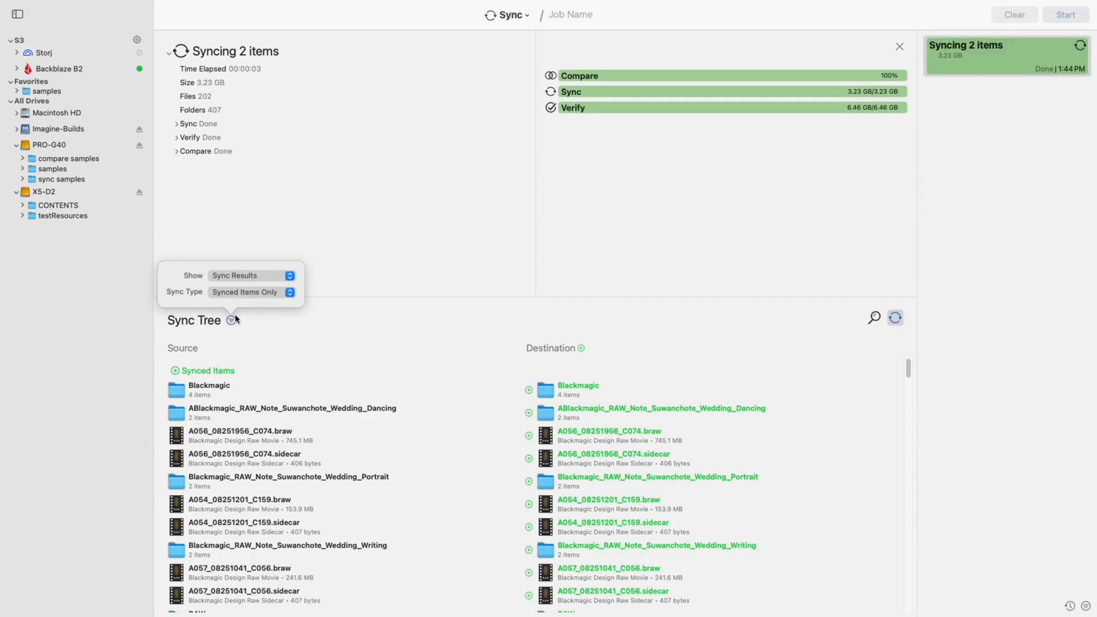
pyautogui.click(255, 281)
pyautogui.click(256, 269)
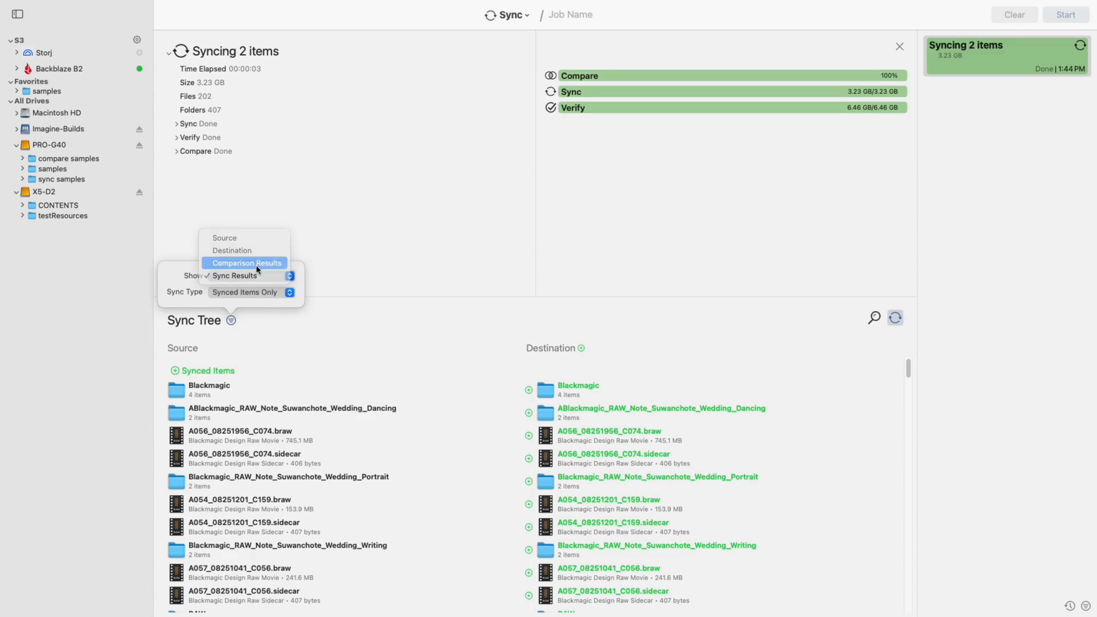
pyautogui.click(274, 324)
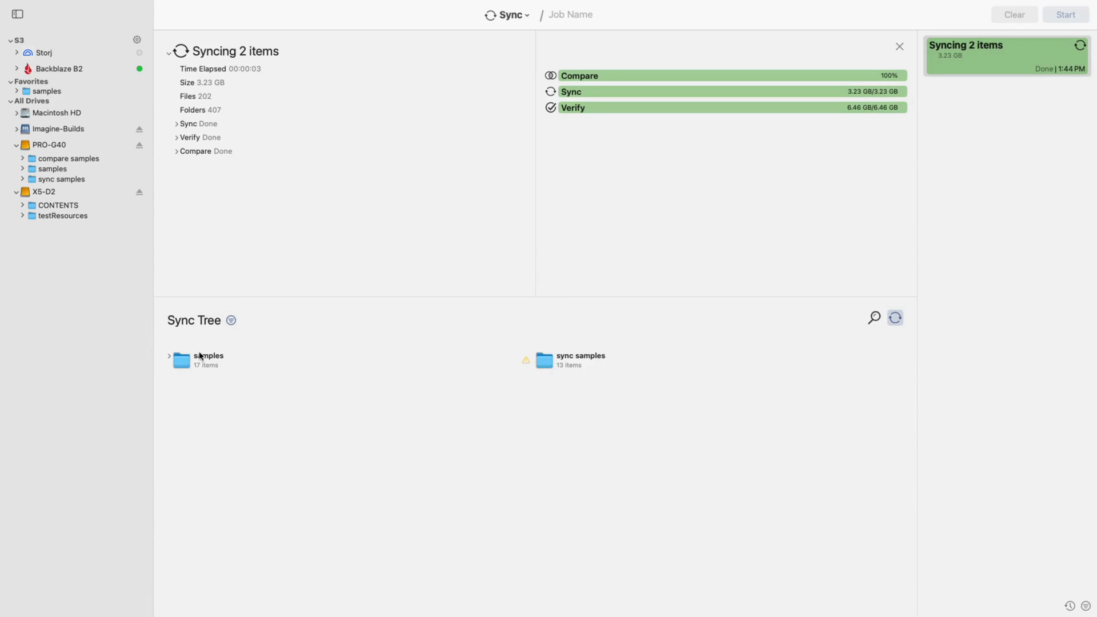
pyautogui.click(169, 358)
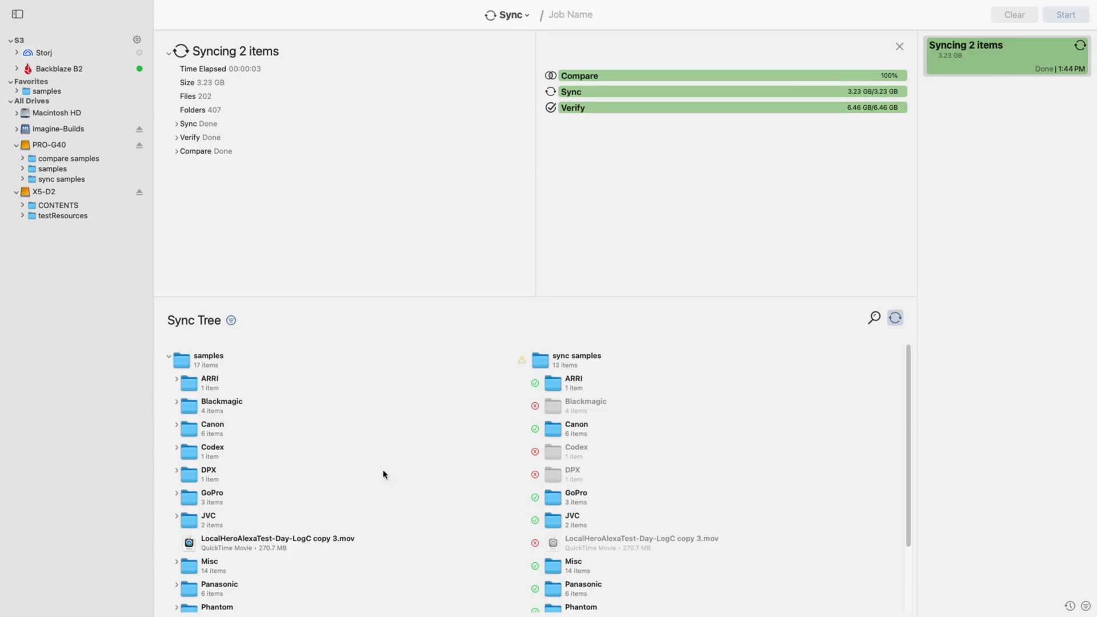
# - Show the Destination in the Sync Tree and expand the sync samples folder
pyautogui.click(232, 320)
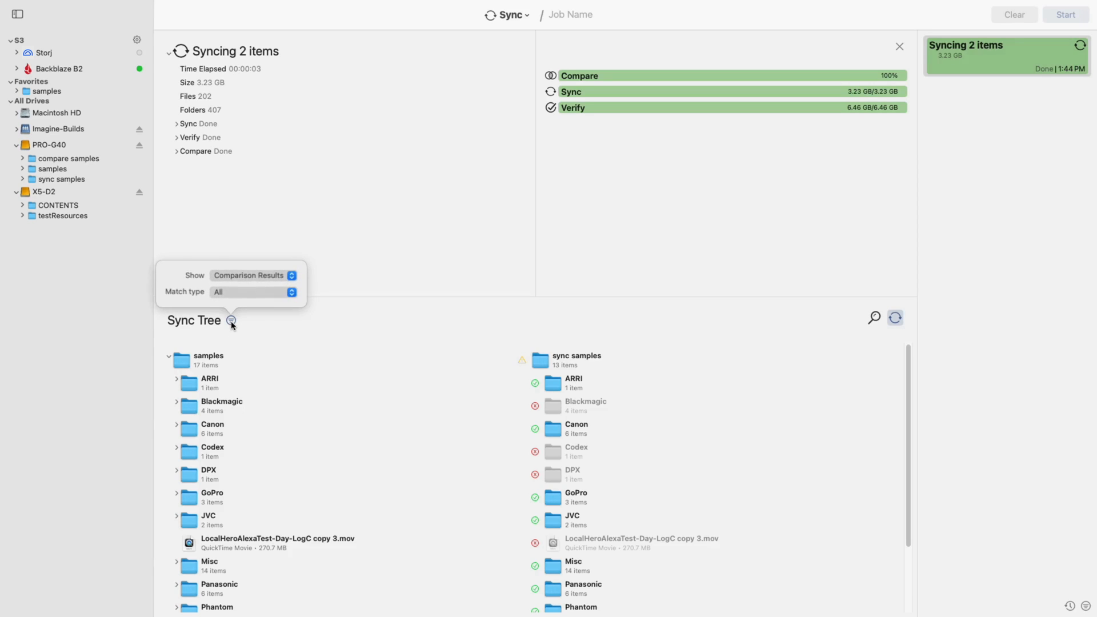
pyautogui.click(291, 277)
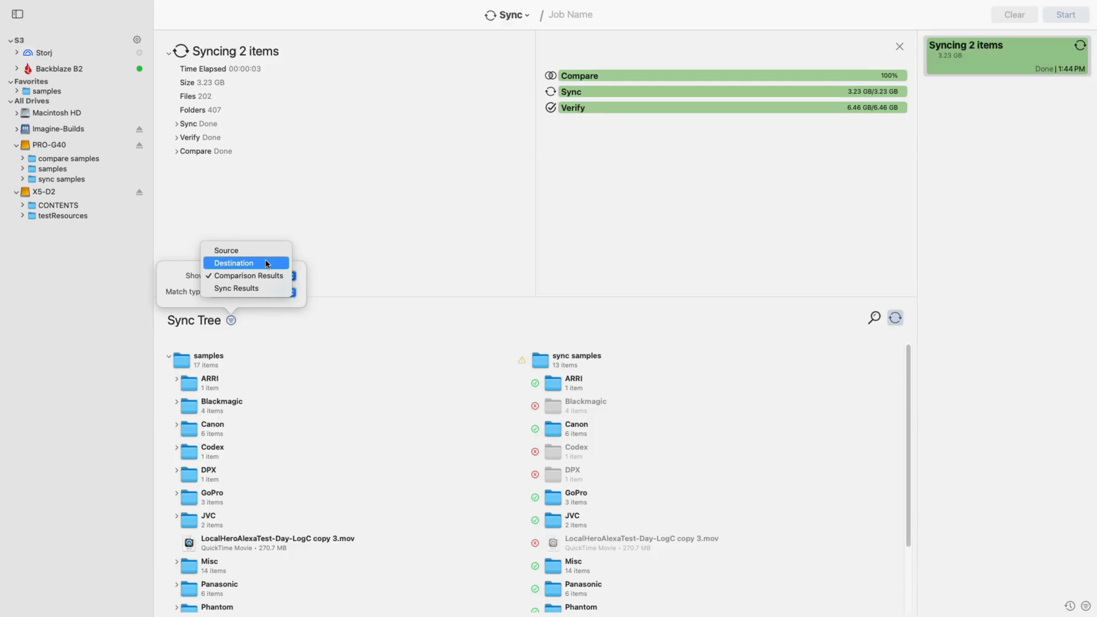
pyautogui.click(266, 264)
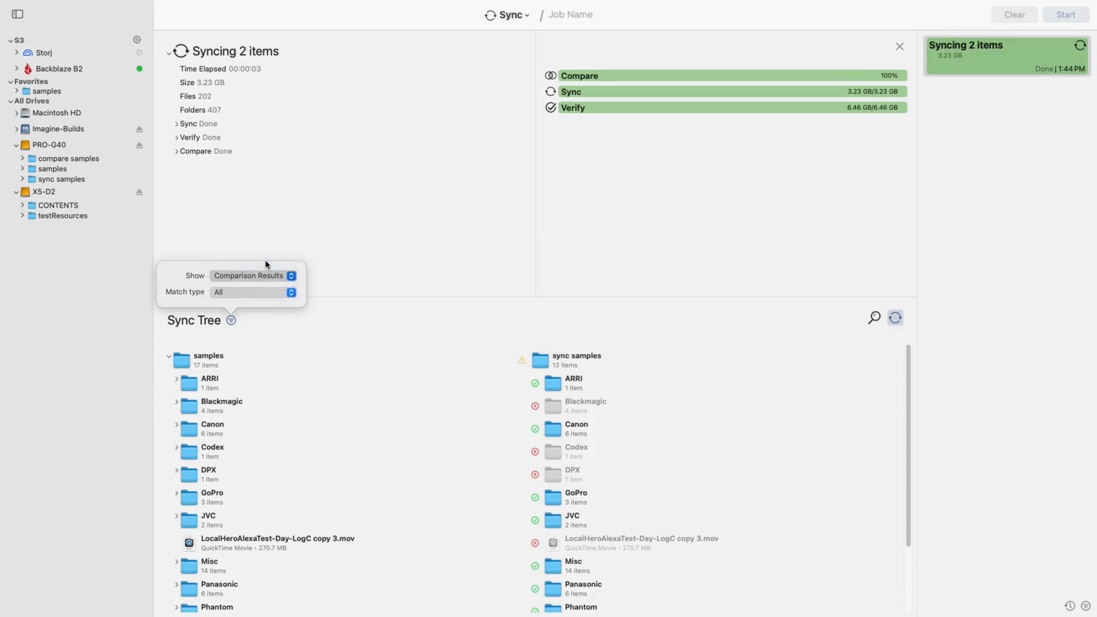
pyautogui.click(275, 329)
pyautogui.click(174, 361)
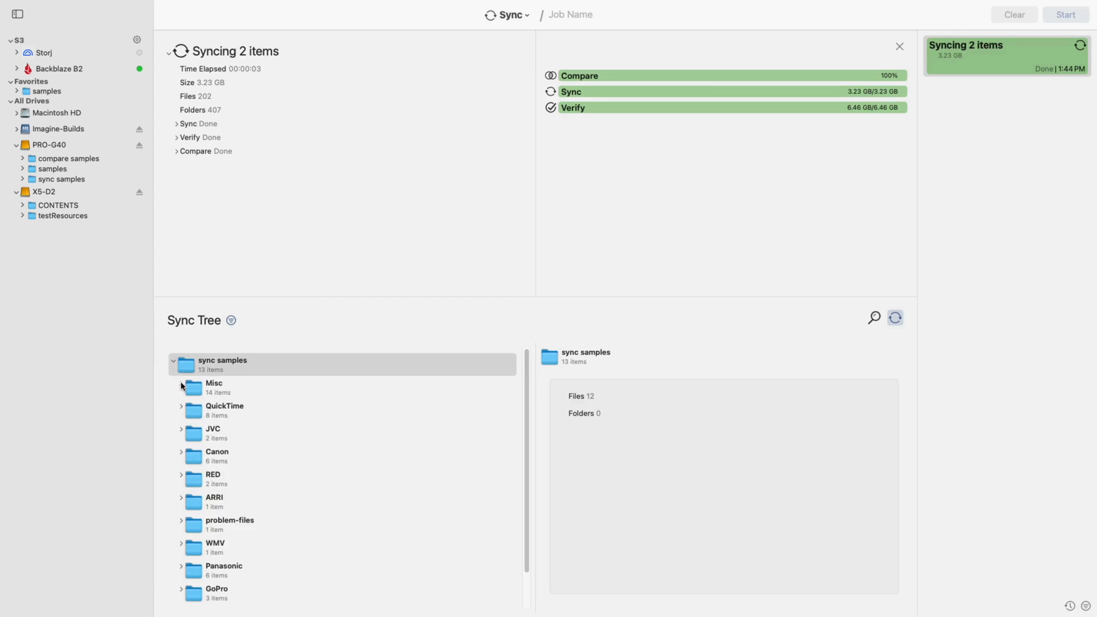
# - Inspect C0001.MXF, XDZ10001_01.MP4 and ConvergentDesign.mxf in the Misc folder, and close the sync job's details
pyautogui.click(181, 383)
pyautogui.click(223, 409)
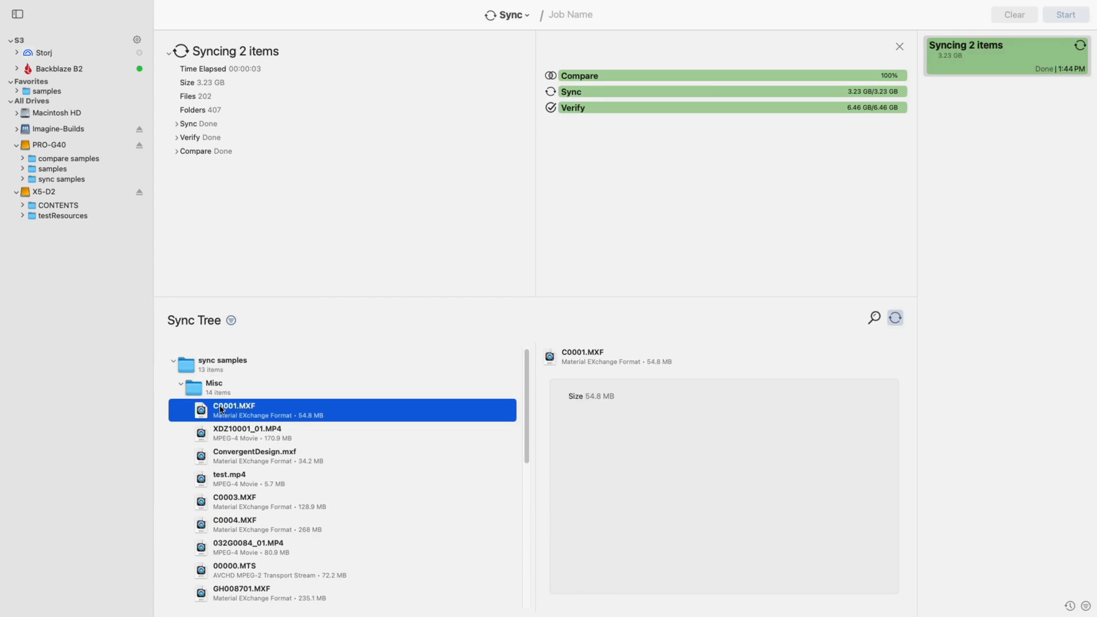
pyautogui.click(247, 435)
pyautogui.click(254, 460)
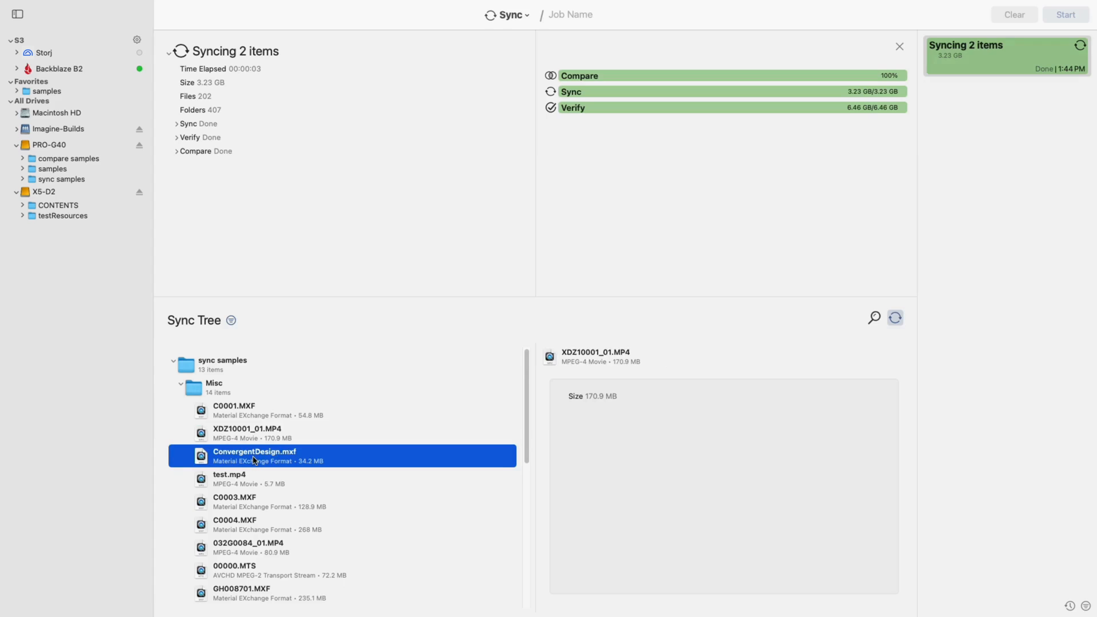
pyautogui.click(173, 362)
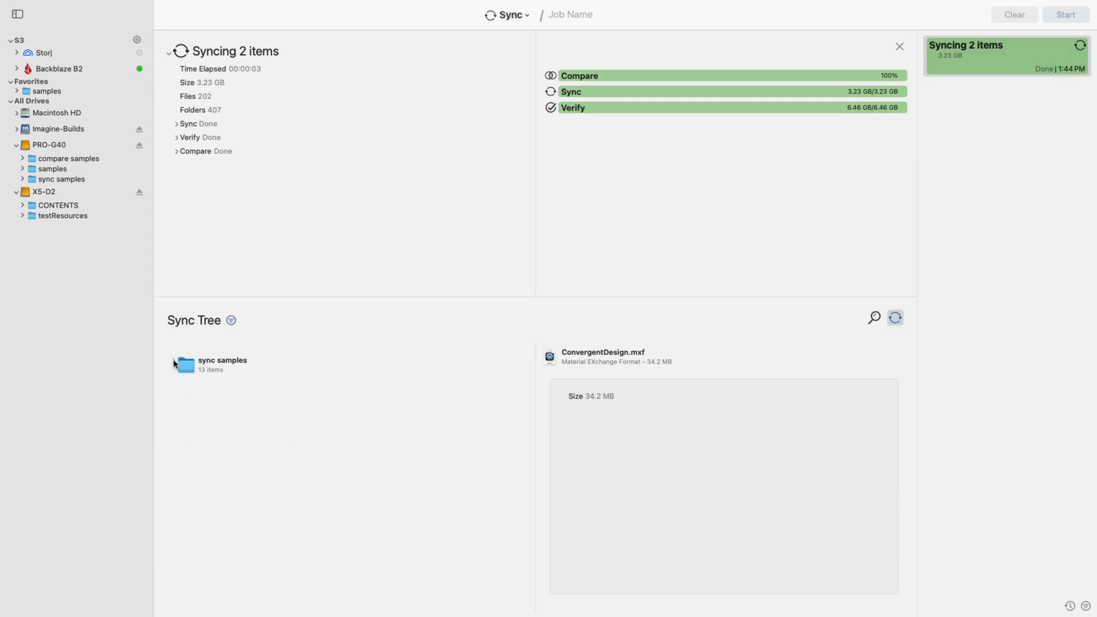
pyautogui.click(899, 47)
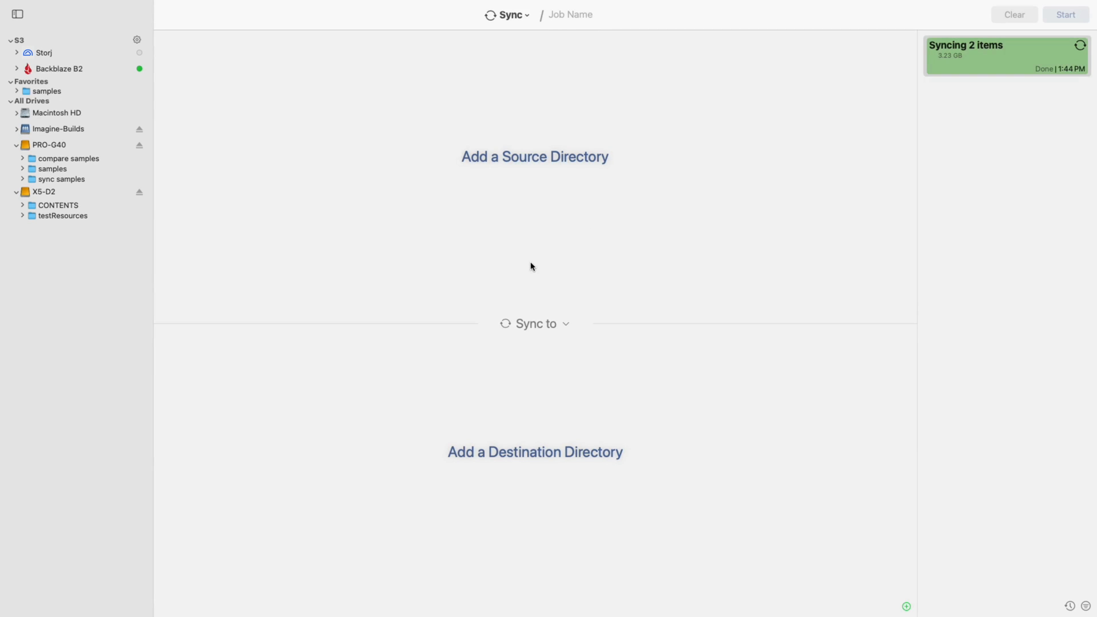
# - Run a Compare job between the favorite samples folder and the compare samples folder on PRO-G40
pyautogui.click(566, 323)
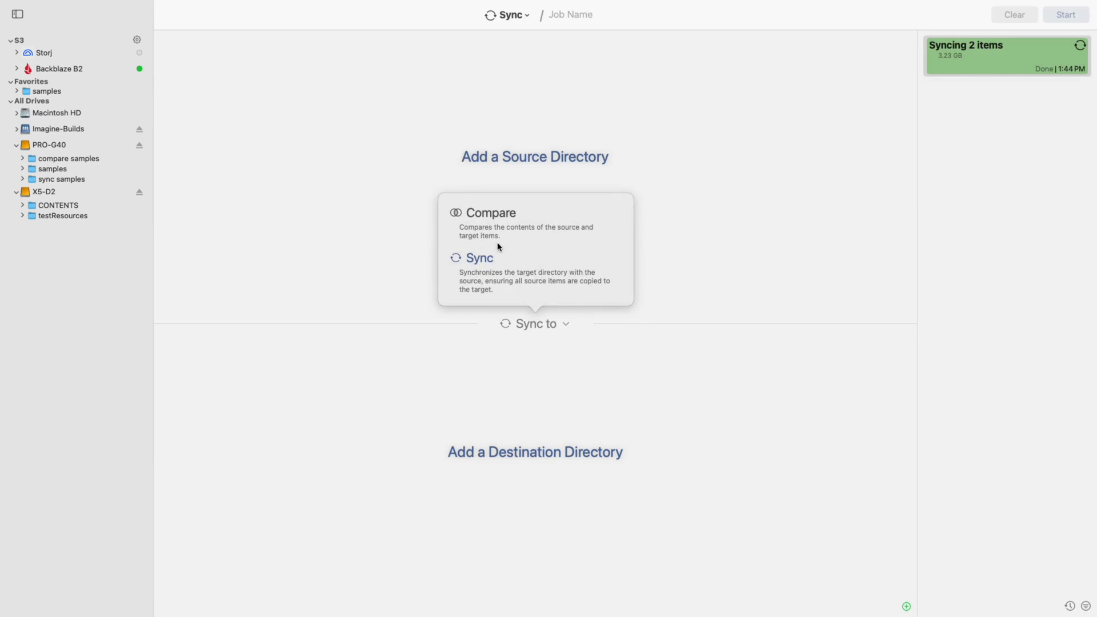
pyautogui.click(497, 220)
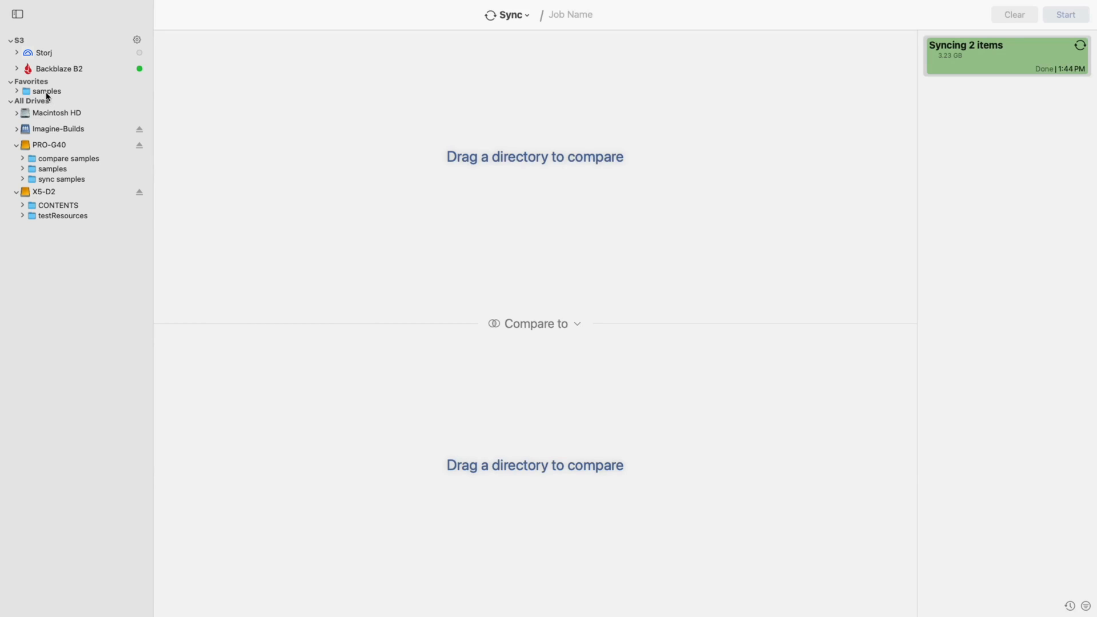
pyautogui.moveTo(48, 92); pyautogui.dragTo(246, 122)
pyautogui.moveTo(91, 159); pyautogui.dragTo(282, 372)
pyautogui.click(1062, 15)
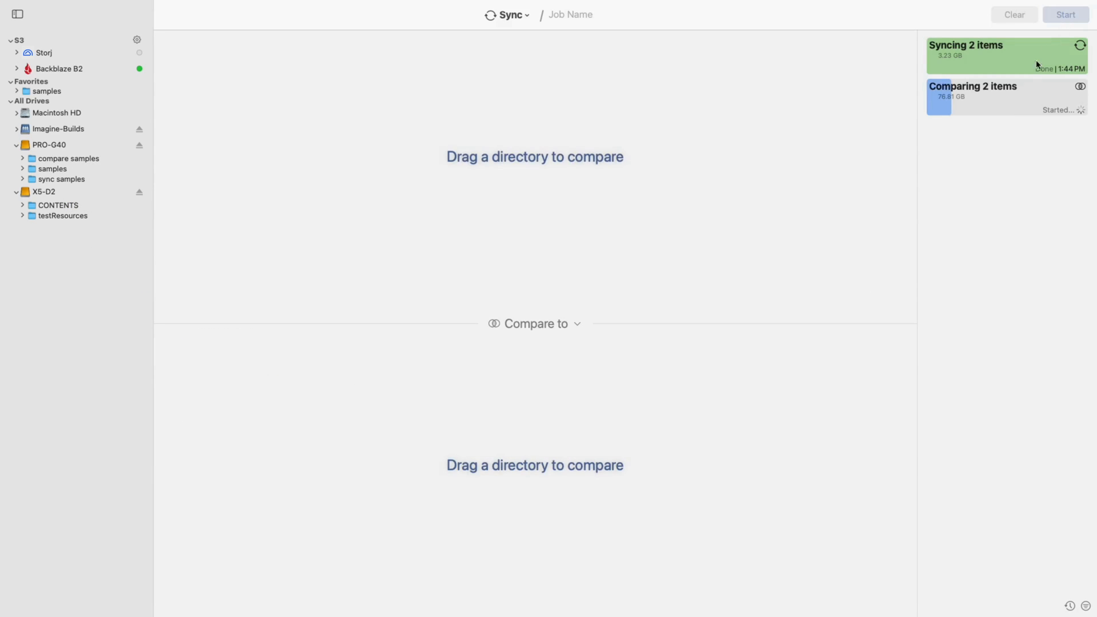
# - Open the compare job's details, expand samples in the Comparison Tree and check the match status of the LocalHeroAlexaTest movie and DPX folder
pyautogui.click(1016, 93)
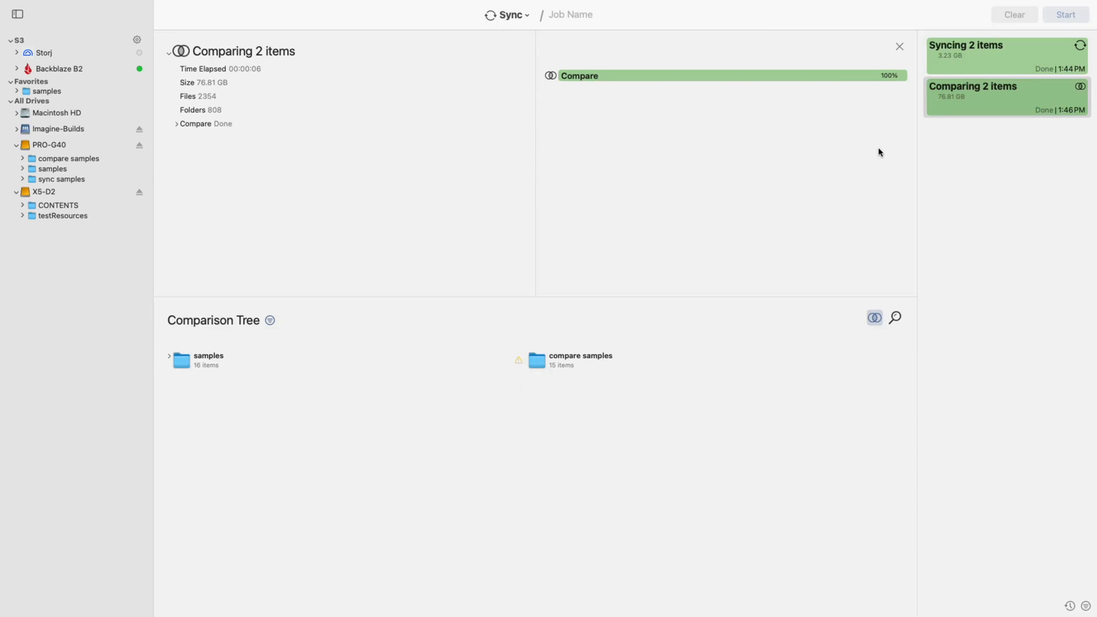
pyautogui.click(169, 361)
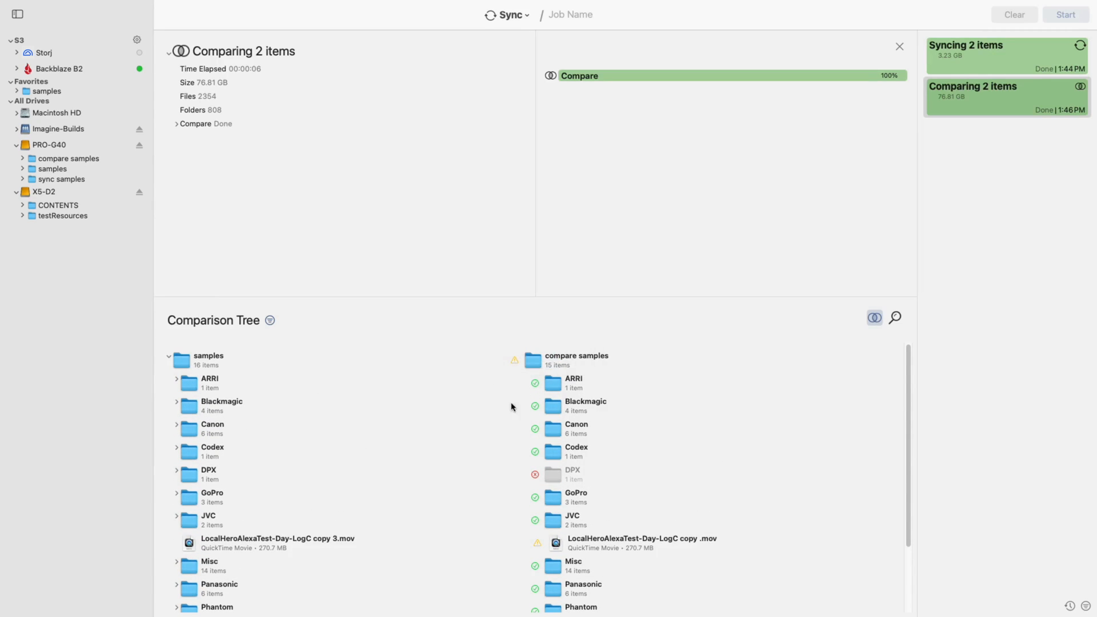
pyautogui.moveTo(539, 543)
pyautogui.moveTo(536, 478)
# - Show the Comparison Matches and view the target matches for LocalHeroAlexaTest-Day-LogC copy 3.mov in the source samples folder
pyautogui.click(896, 318)
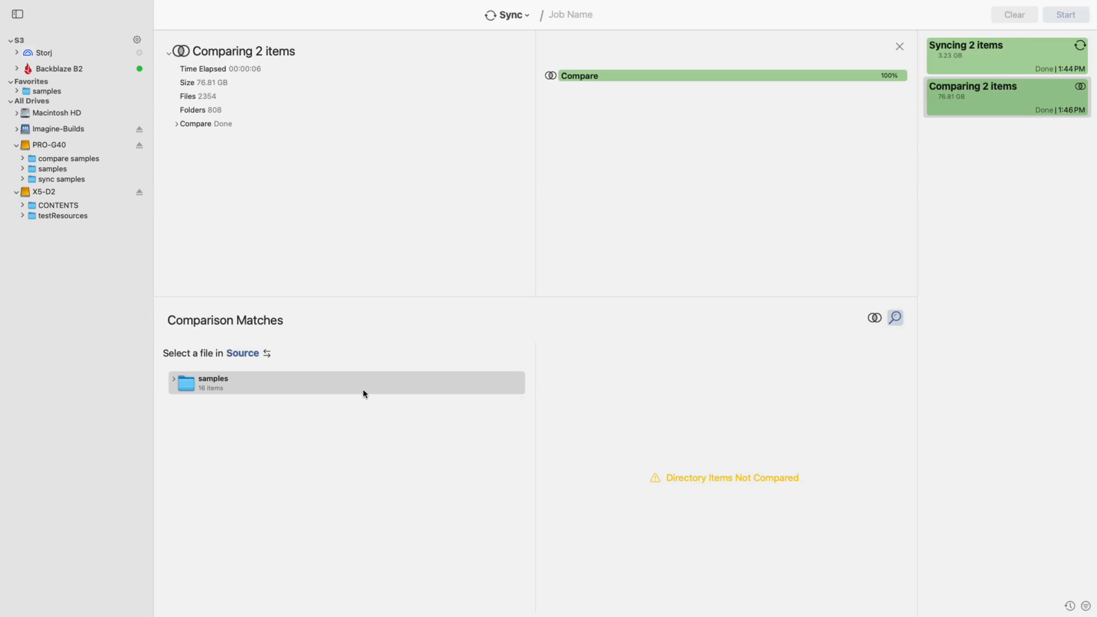
pyautogui.click(173, 381)
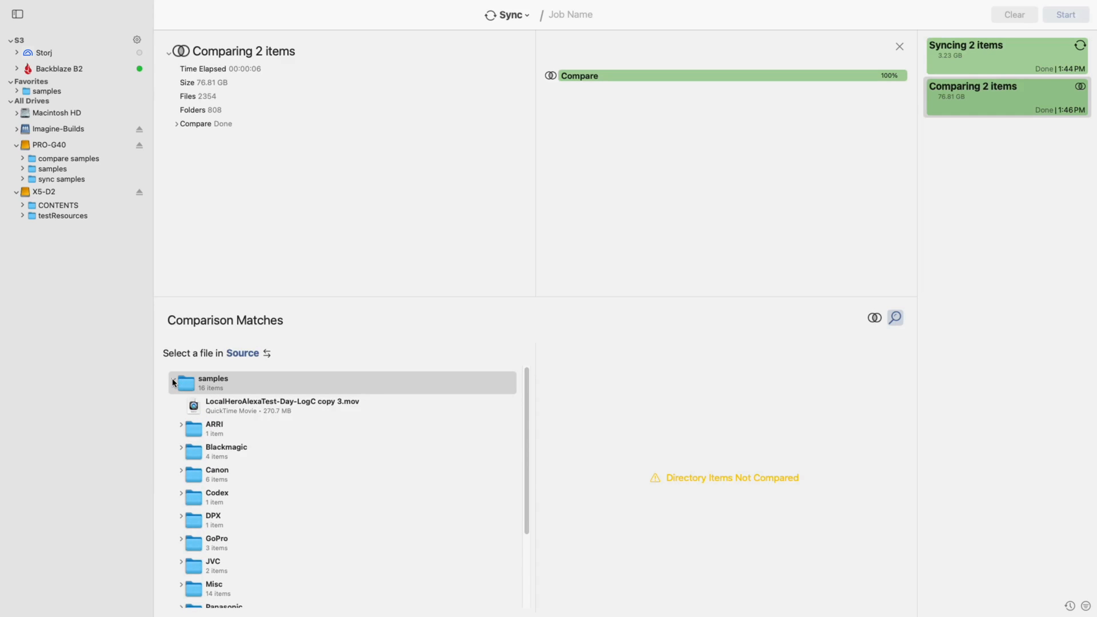
pyautogui.click(227, 408)
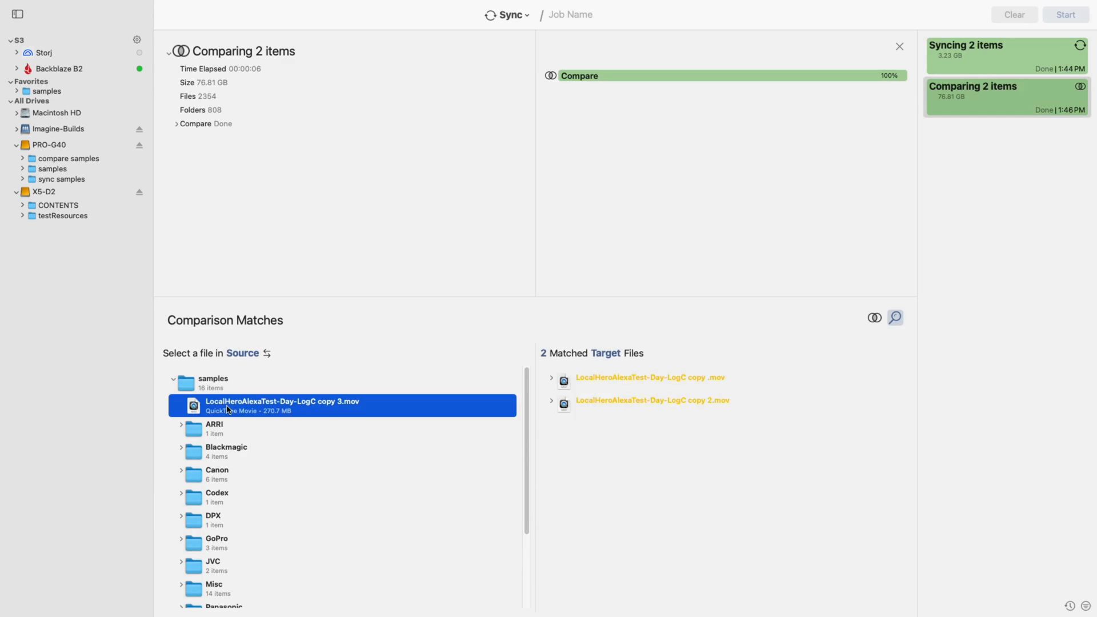
# - Expand ARRI and Alexa, check the Target side, and view the matches for the source file LocalHeroAlexaTest-Day-LogC copy 2.mov
pyautogui.click(181, 429)
pyautogui.click(189, 448)
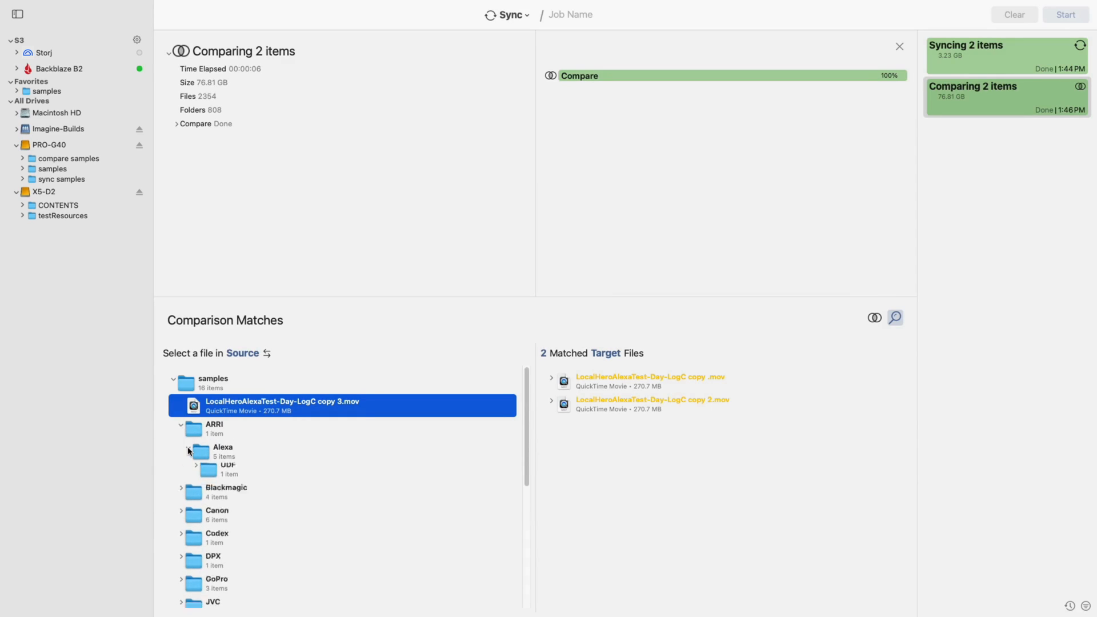
pyautogui.click(266, 353)
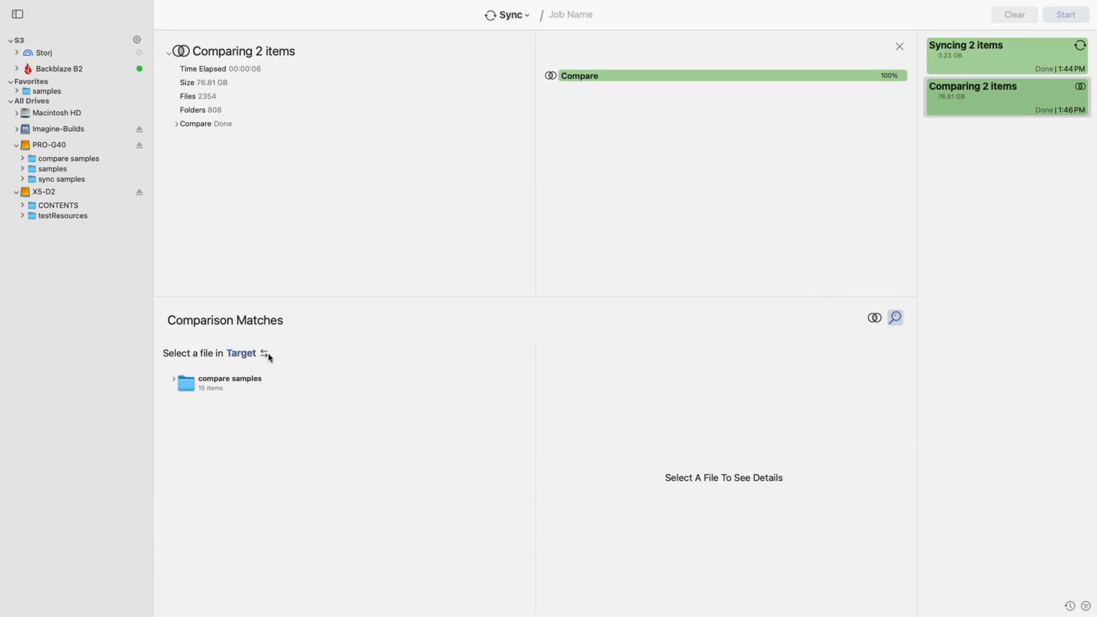
pyautogui.click(267, 355)
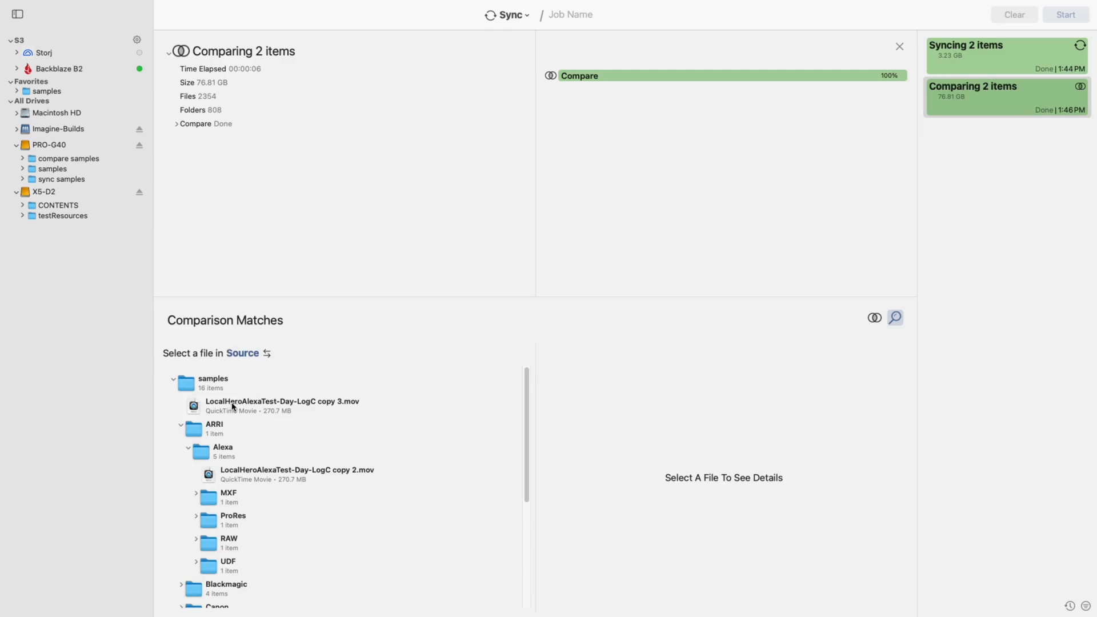
pyautogui.click(225, 478)
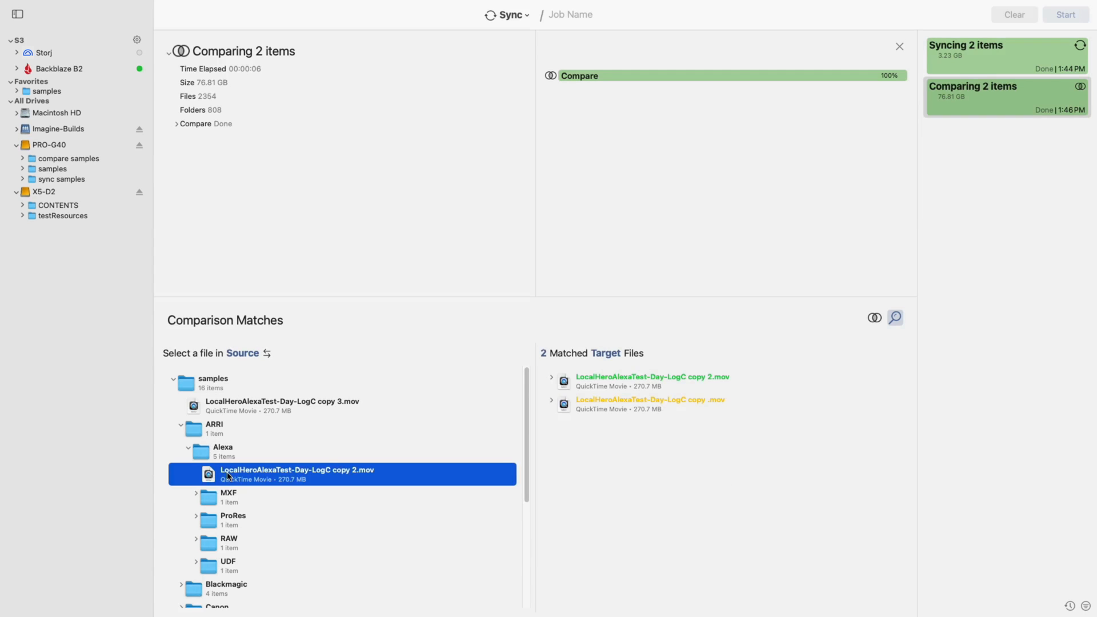
# - Examine the full path and matched attributes of the matching copy 2.mov target file, and close the compare job's details
pyautogui.click(552, 378)
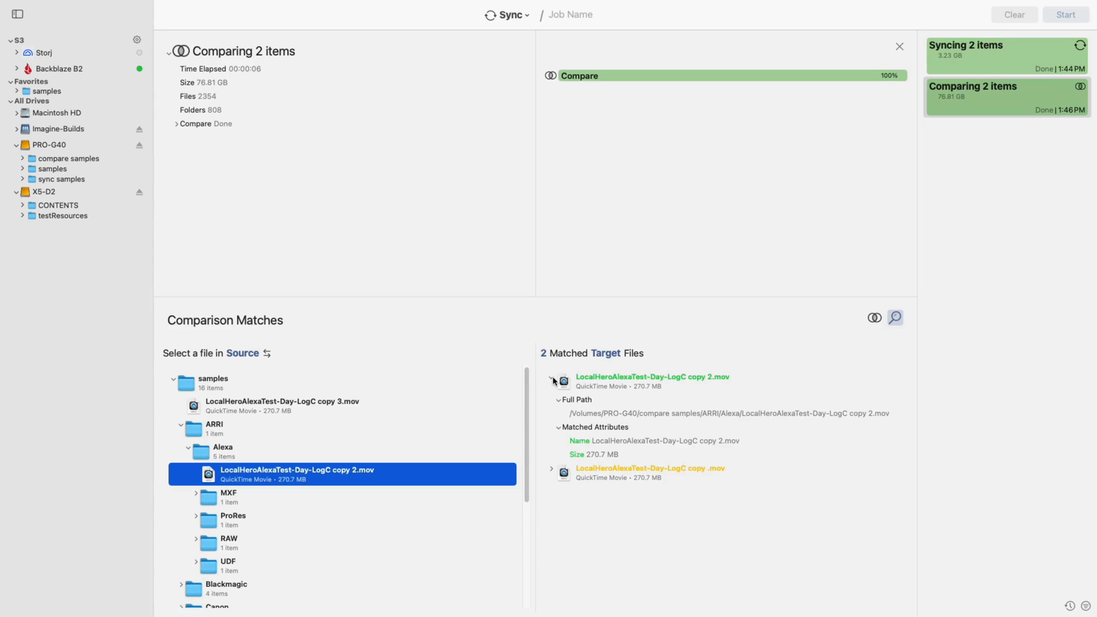
pyautogui.click(552, 380)
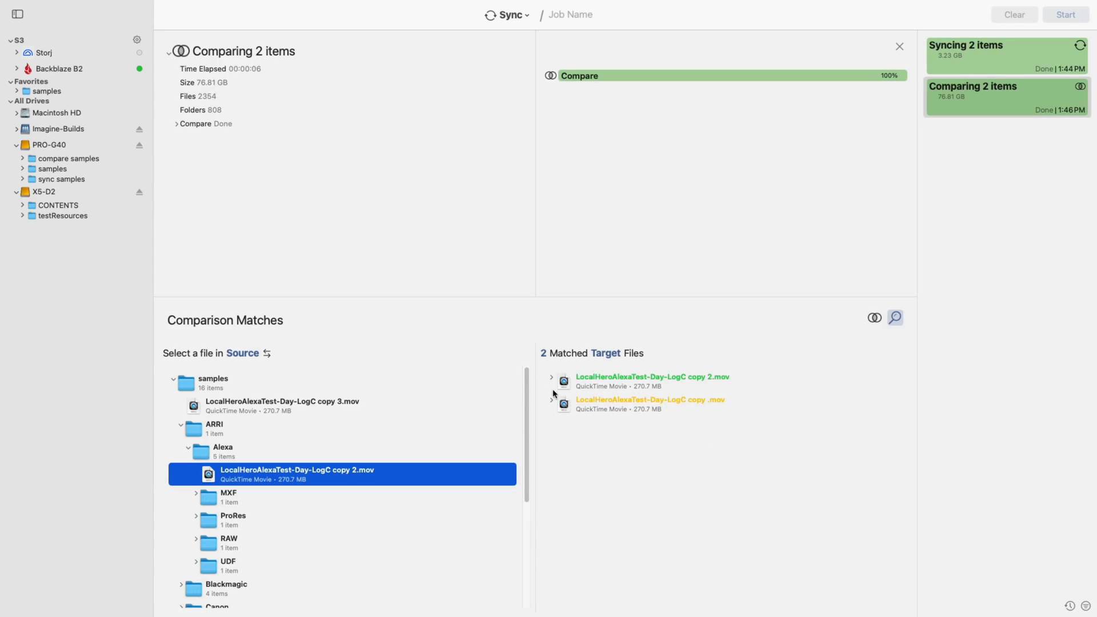
pyautogui.click(174, 379)
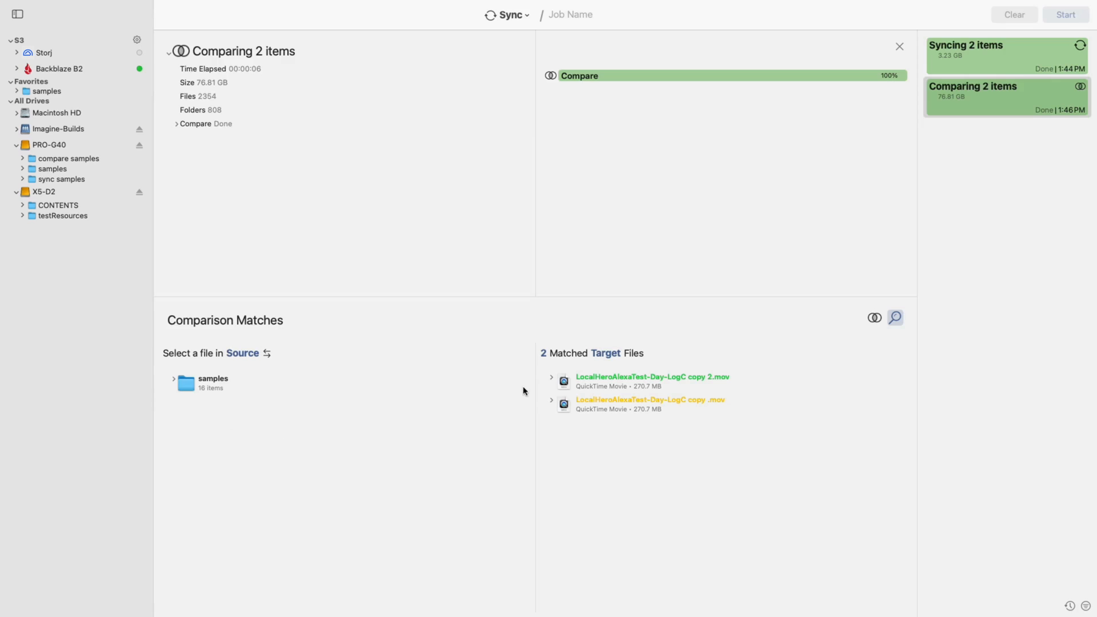
pyautogui.click(900, 48)
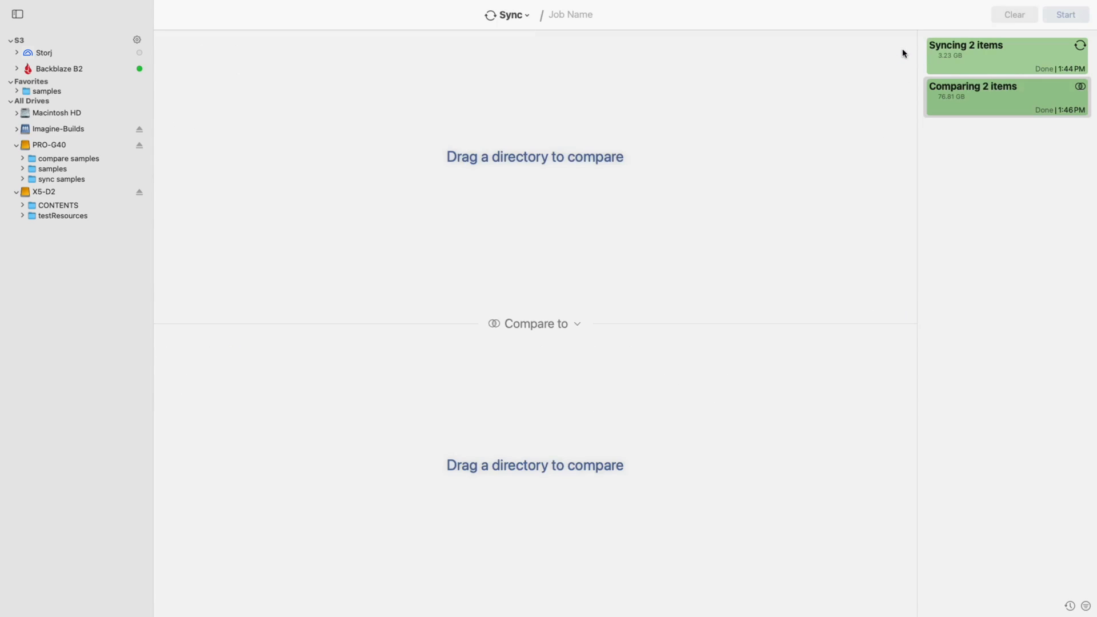